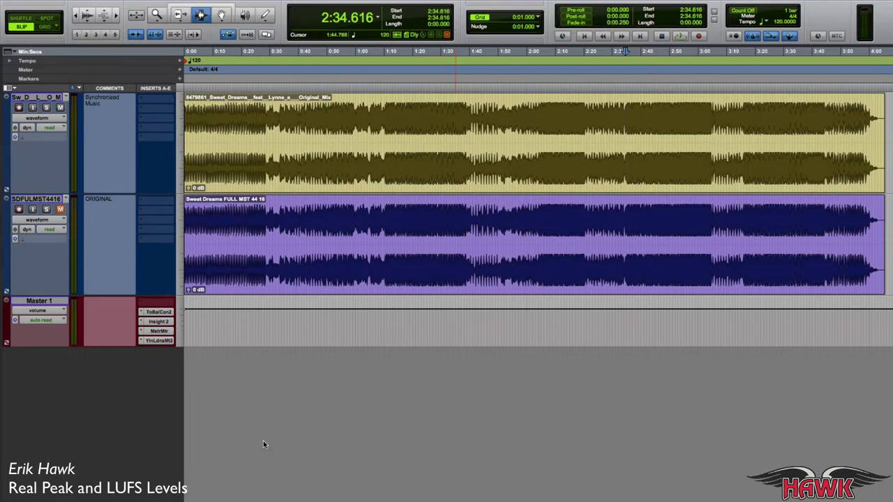
Play the Synchronized Music track and the ORIGINAL track in turn from 2:34.616 to compare how they sound.
key("space")
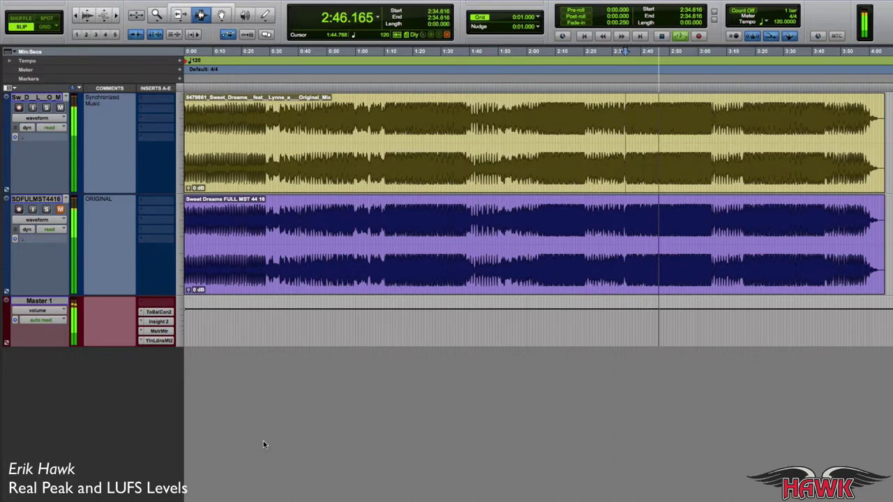
key("space")
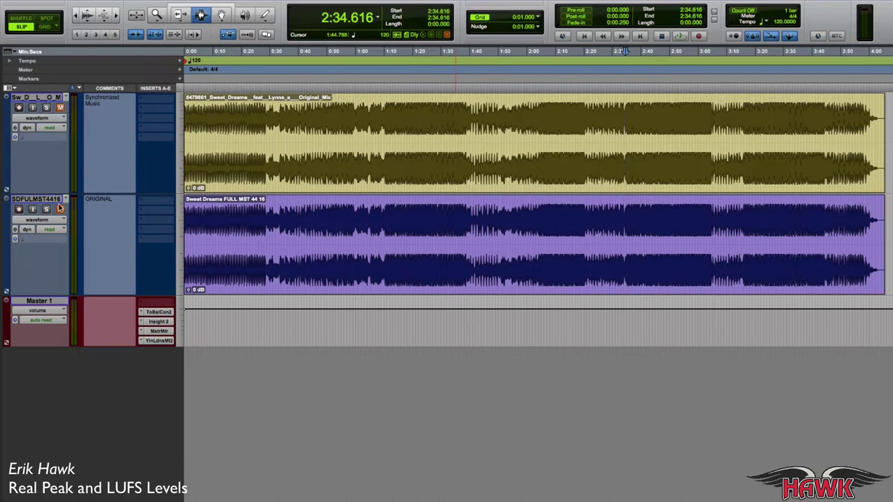
key("space")
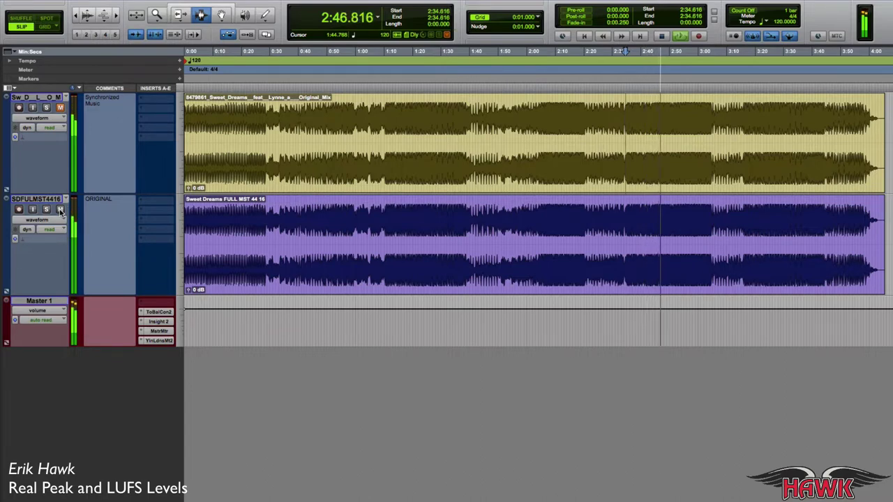
key("space")
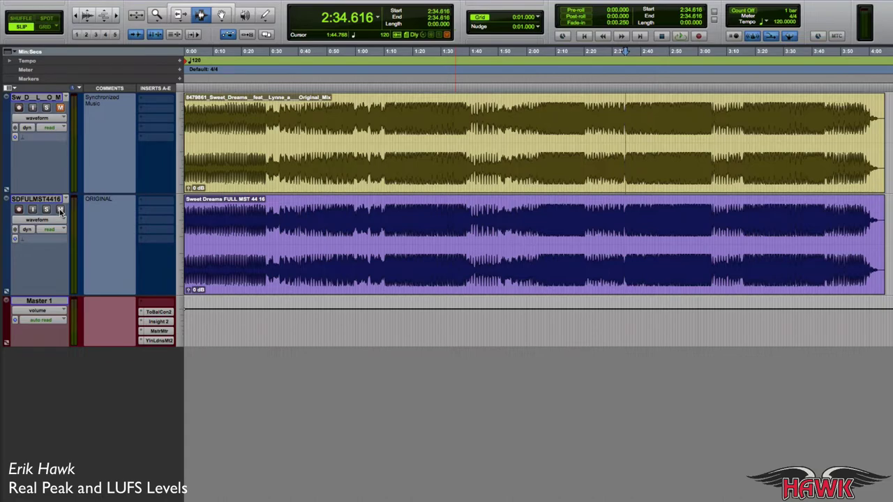
Examine the Synchronized Music and ORIGINAL waveforms at sample level around 2:34.616 to compare their shape and alignment.
key("super+bracketright")
key("super+bracketright")
key("super+bracketright")
key("super+bracketright")
key("super+bracketright")
key("super+bracketright")
key("super+bracketright")
key("super+bracketright")
key("super+bracketright")
key("super+bracketright")
key("super+bracketright")
key("super+bracketright")
key("super+bracketright")
key("super+bracketright")
key("super+bracketright")
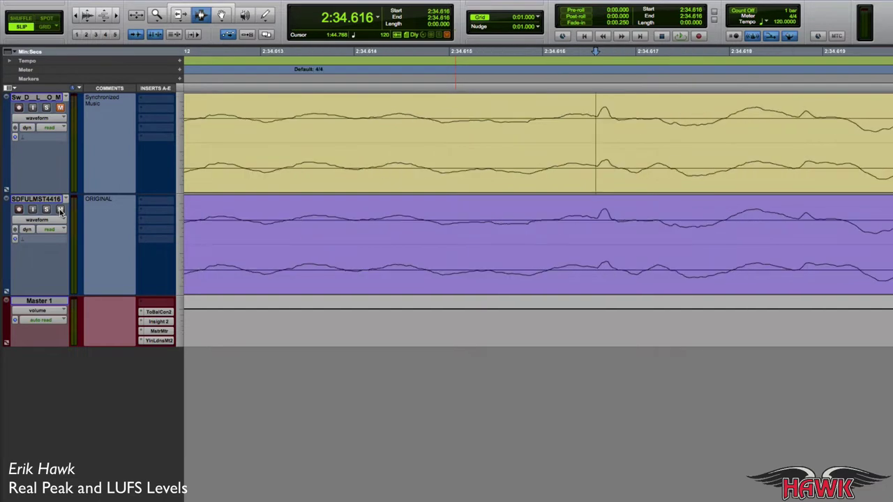
key("super+bracketright")
key("super+bracketright")
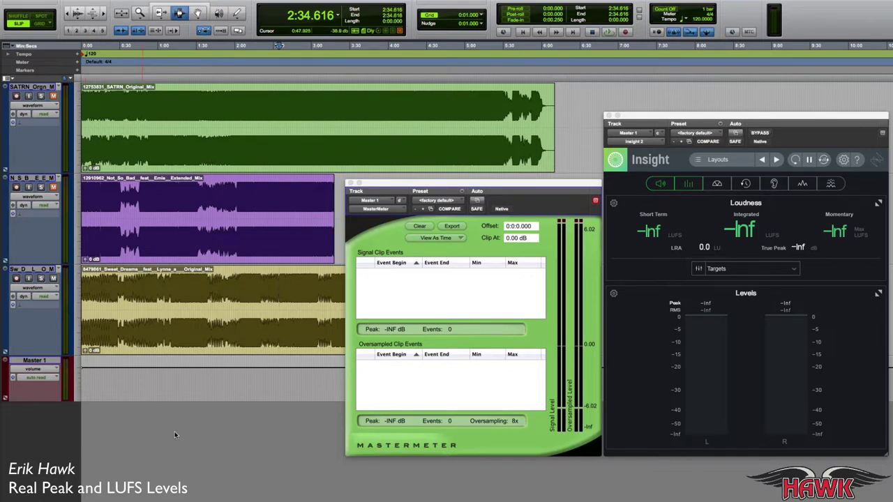
Play the Sweet Dreams track from 2:34.616 to measure its peaks and loudness in MasterMeter and Insight.
key("space")
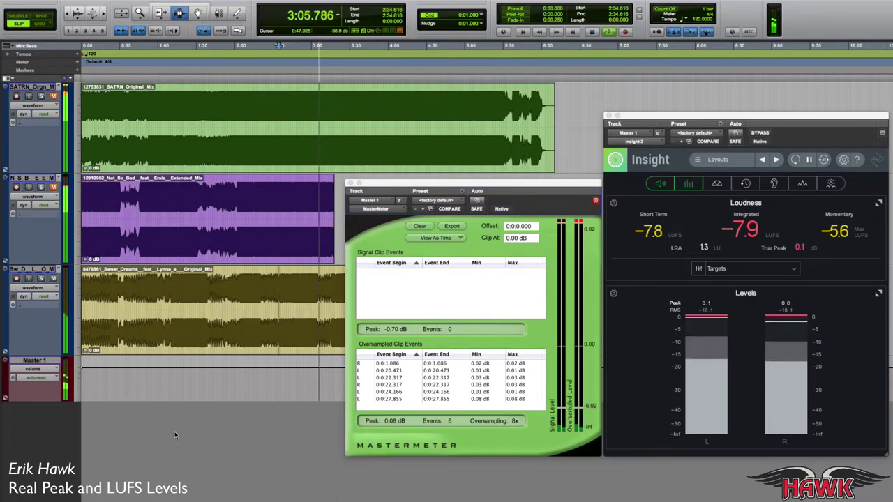
key("space")
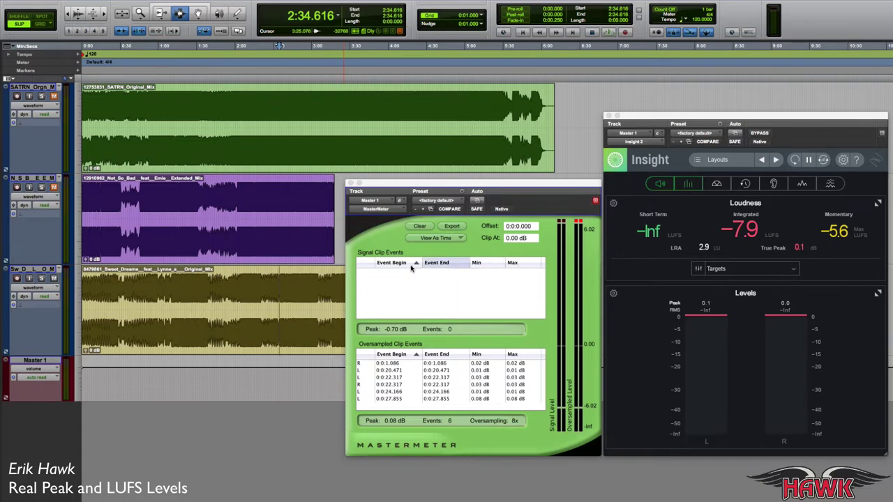
Switch playback from Sweet Dreams to the Not So Bad track and measure its levels with MasterMeter and Insight reset.
left_click(54, 279)
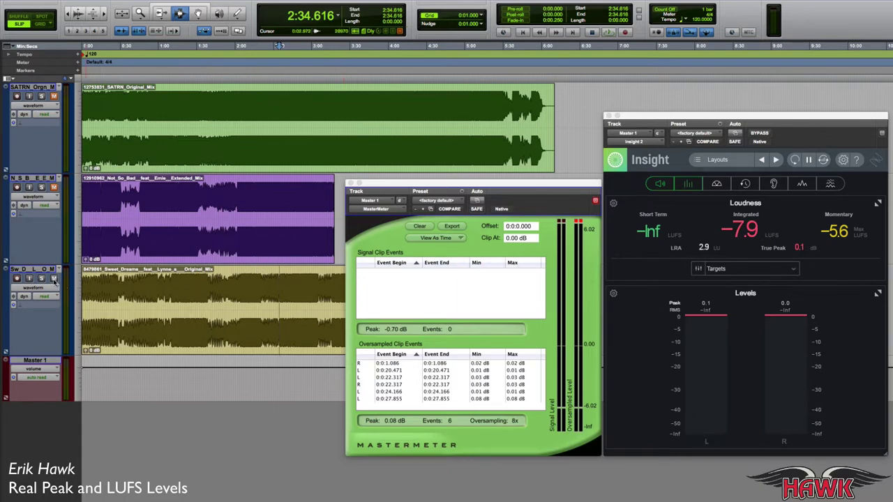
left_click(55, 279)
left_click(419, 226)
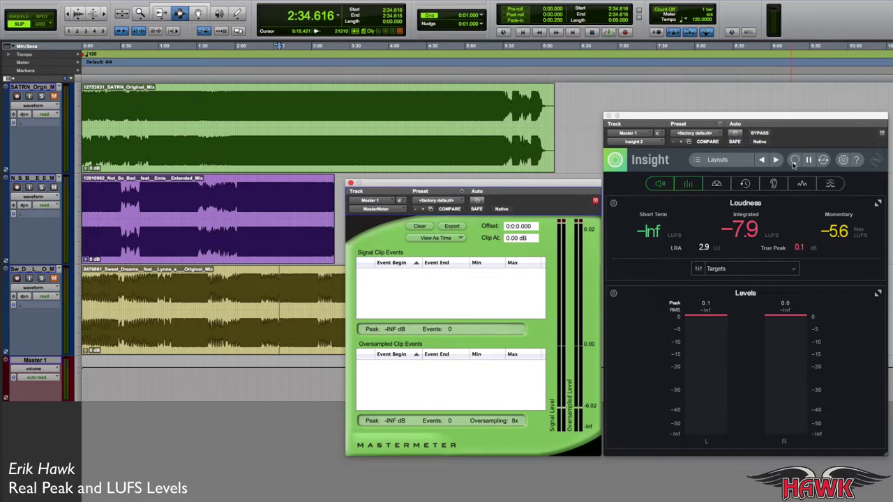
left_click(794, 160)
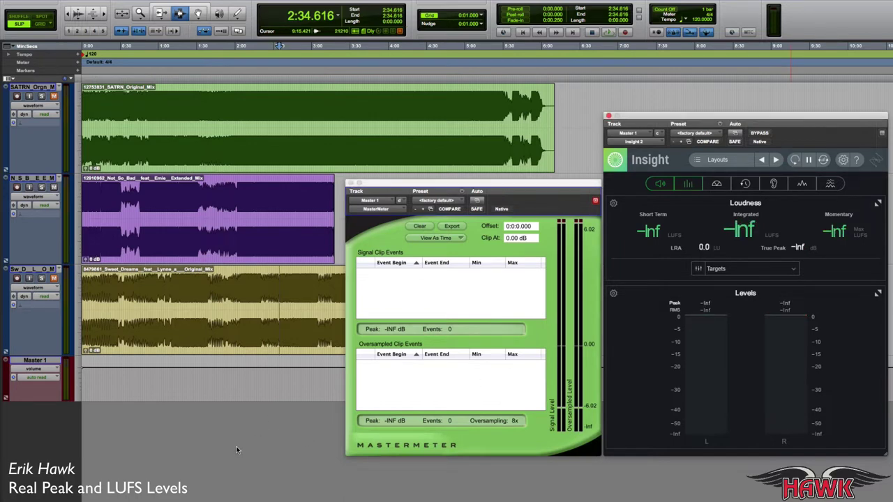
key("space")
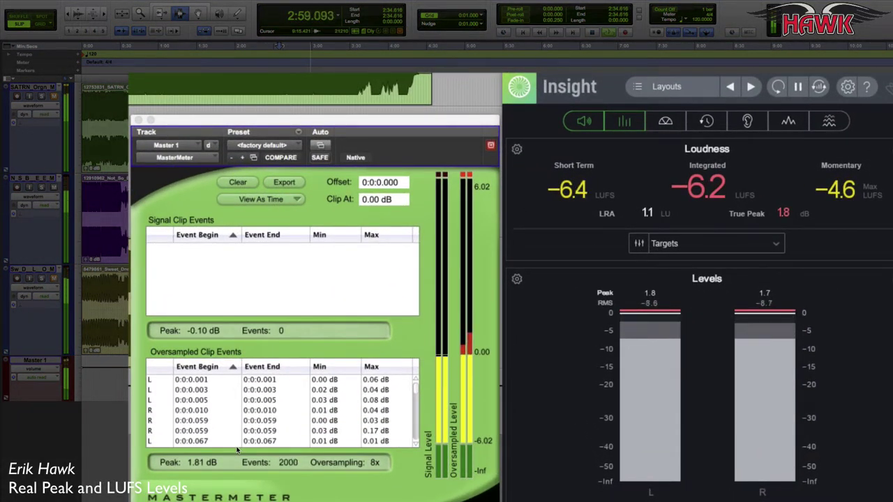
key("space")
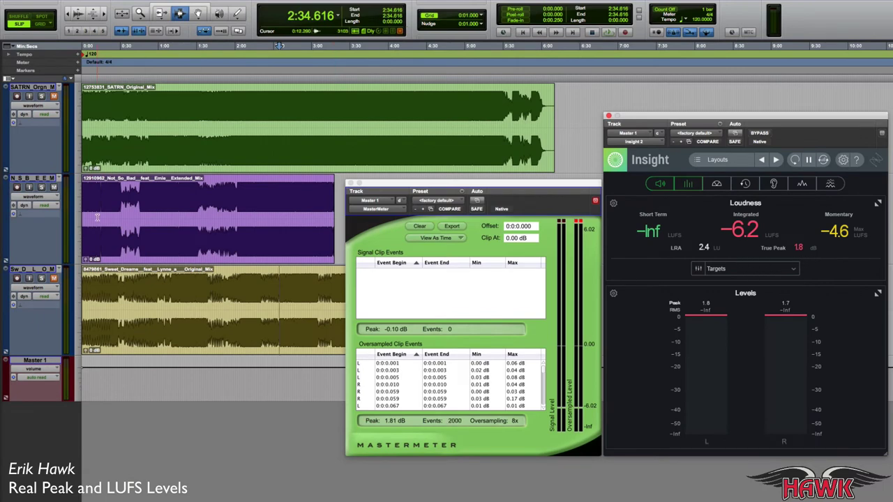
Switch playback from Not So Bad to the SATRN track and measure its levels with MasterMeter and Insight reset.
left_click(55, 188)
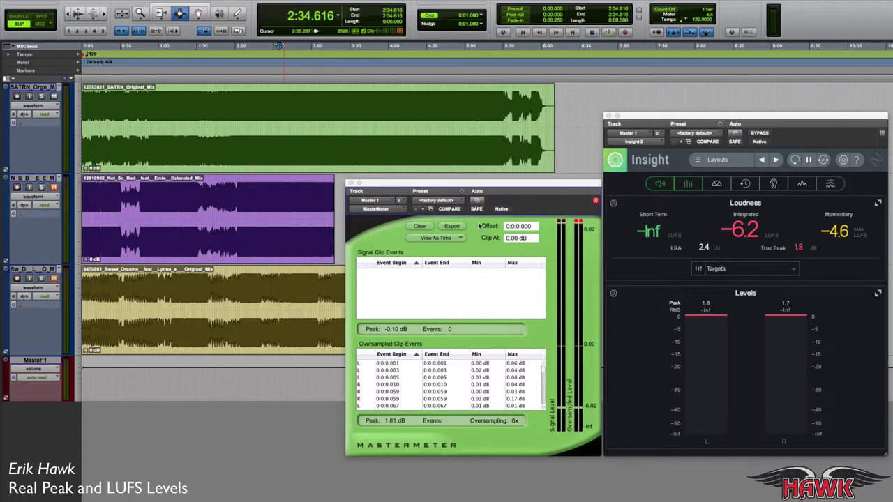
left_click(420, 227)
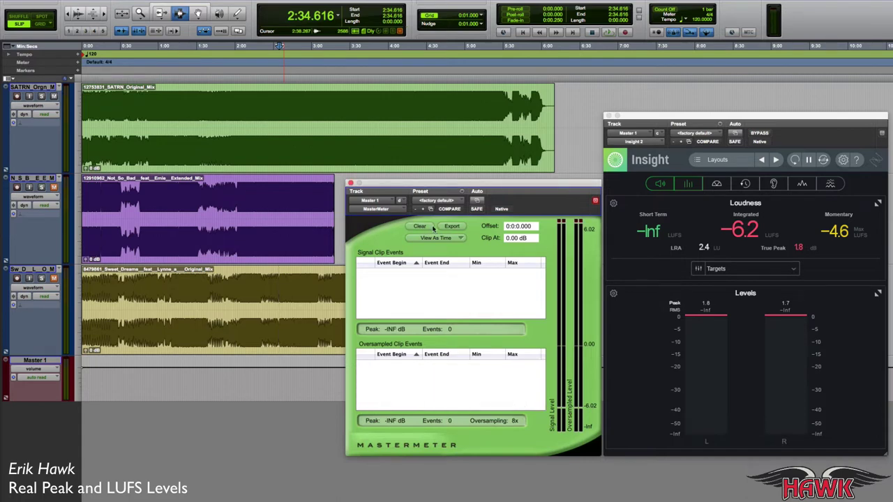
left_click(794, 161)
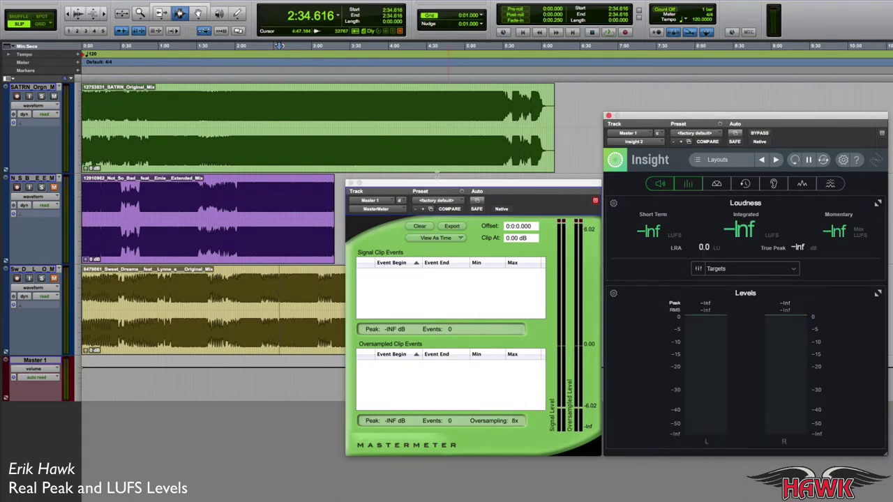
key("space")
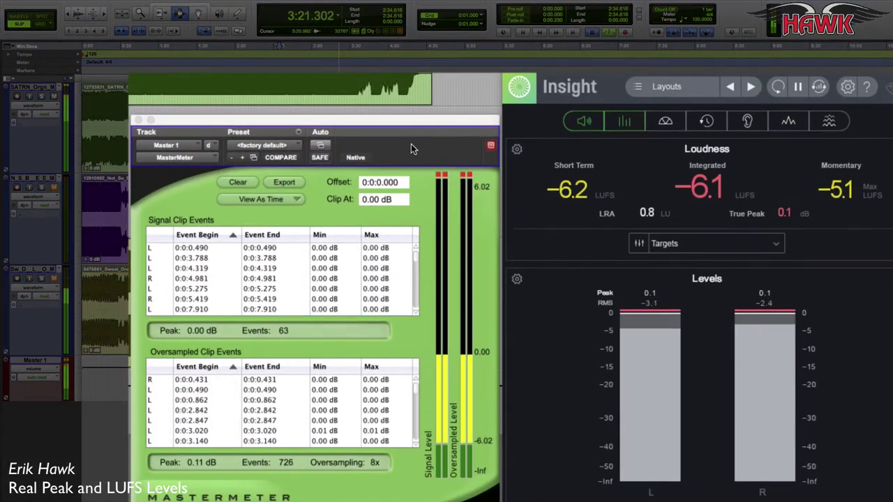
key("space")
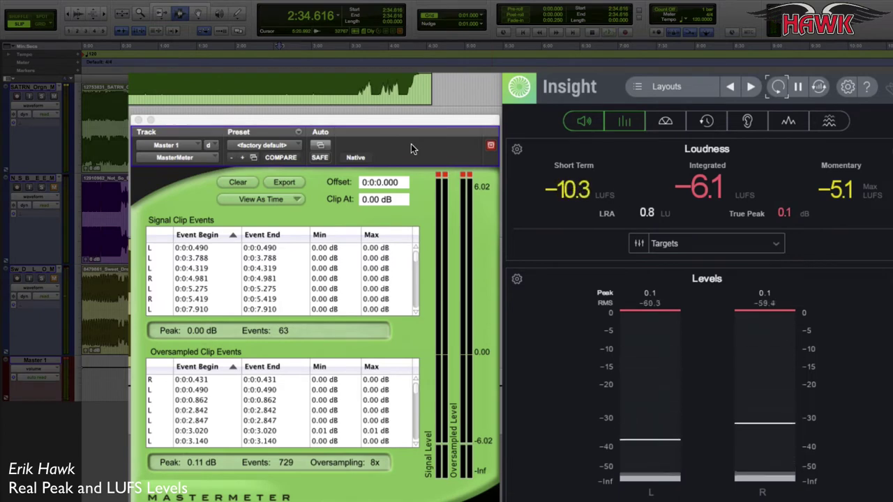
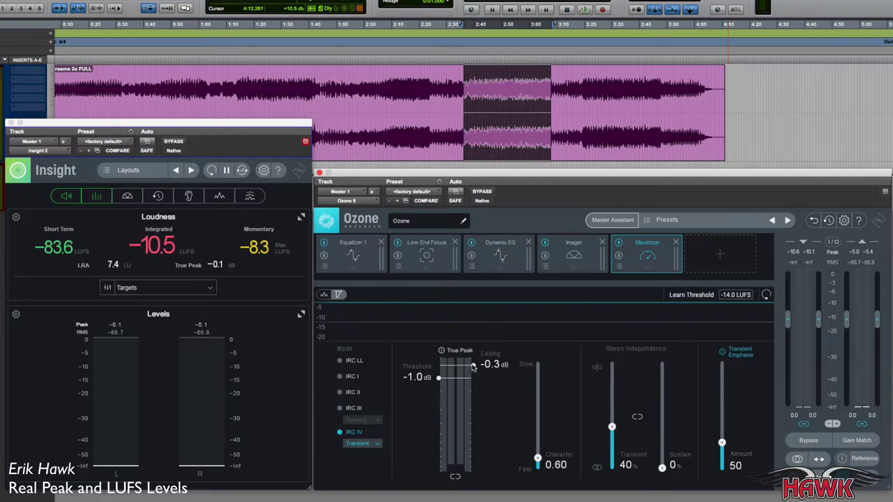
Try Ozone Maximizer ceilings of 0.0, -1.0 and -0.5 dB, returning the ceiling to -0.3 dB.
left_click_drag(472, 365, 471, 360)
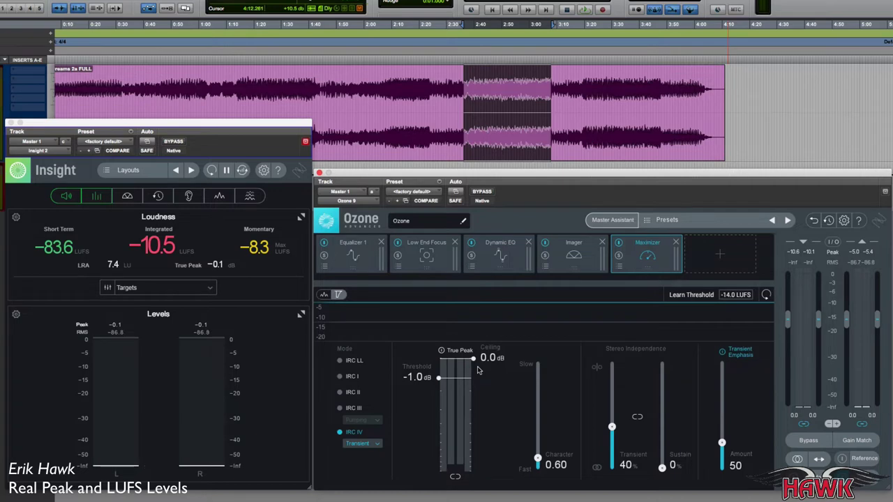
left_click_drag(473, 359, 473, 367)
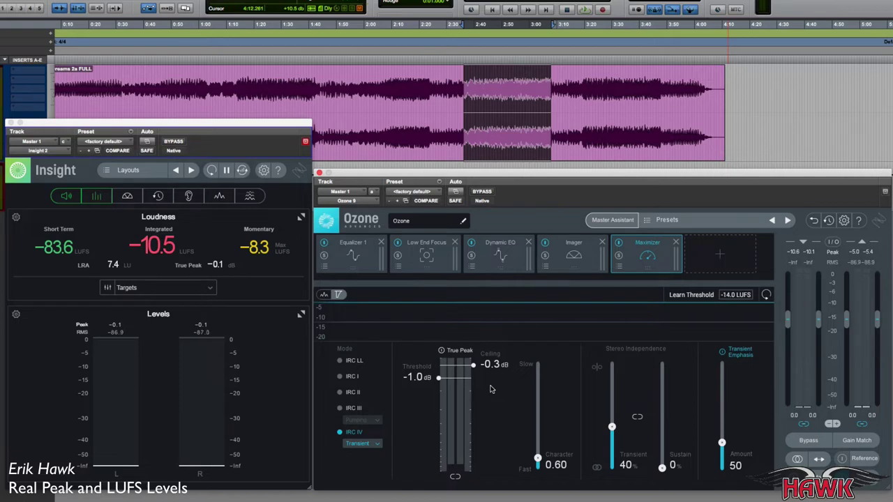
left_click_drag(474, 365, 475, 381)
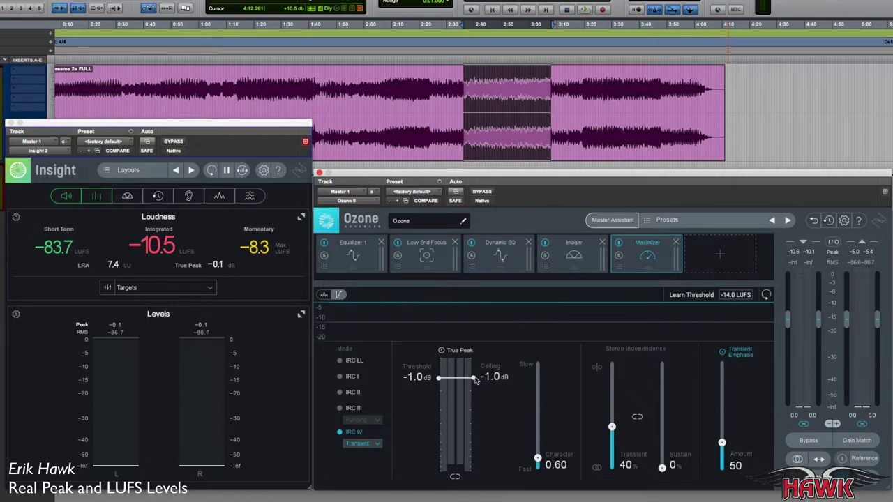
left_click_drag(476, 379, 476, 368)
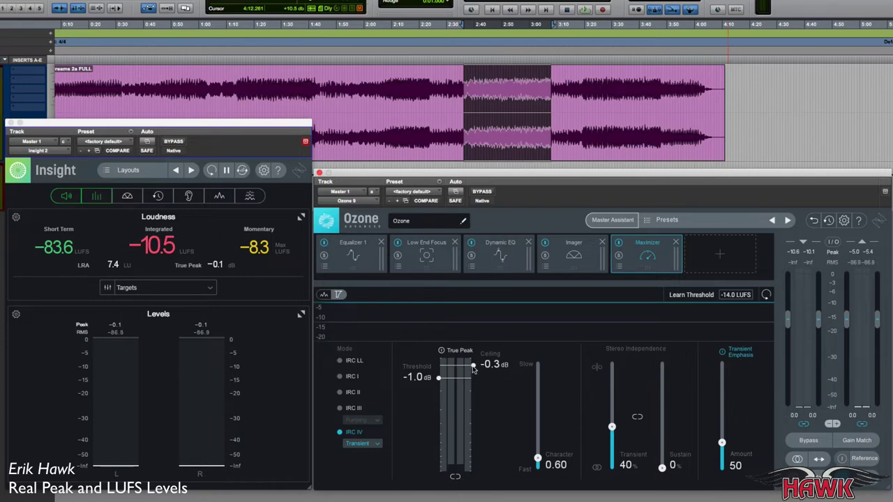
left_click_drag(473, 370, 475, 372)
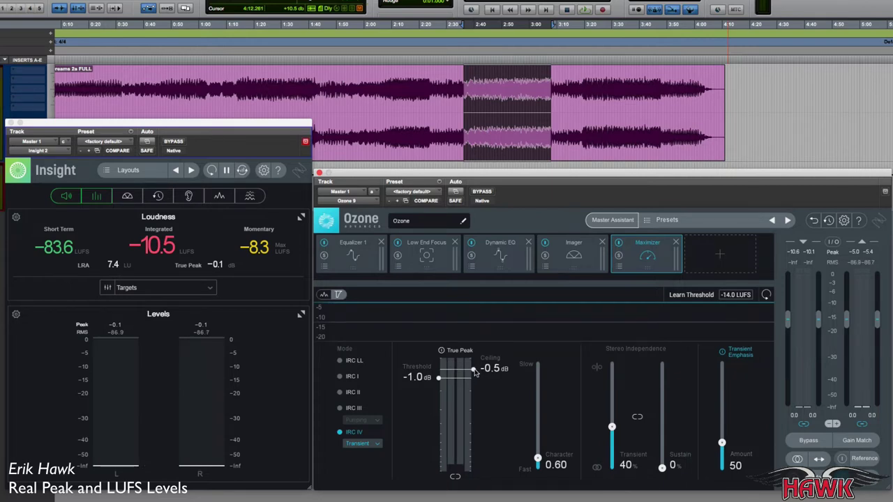
left_click_drag(474, 371, 474, 365)
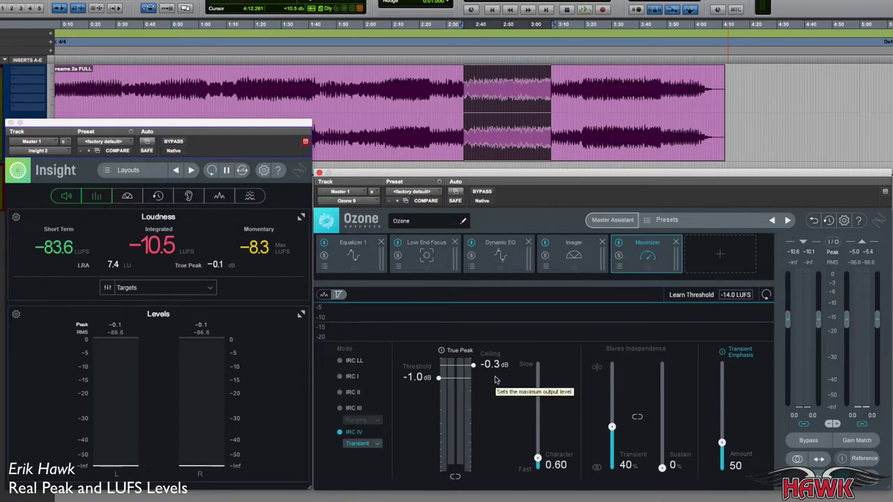
Try Ozone Maximizer thresholds of -13.9, -3.7 and -3.9 dB, returning the threshold to -1.0 dB.
left_click_drag(438, 378, 439, 457)
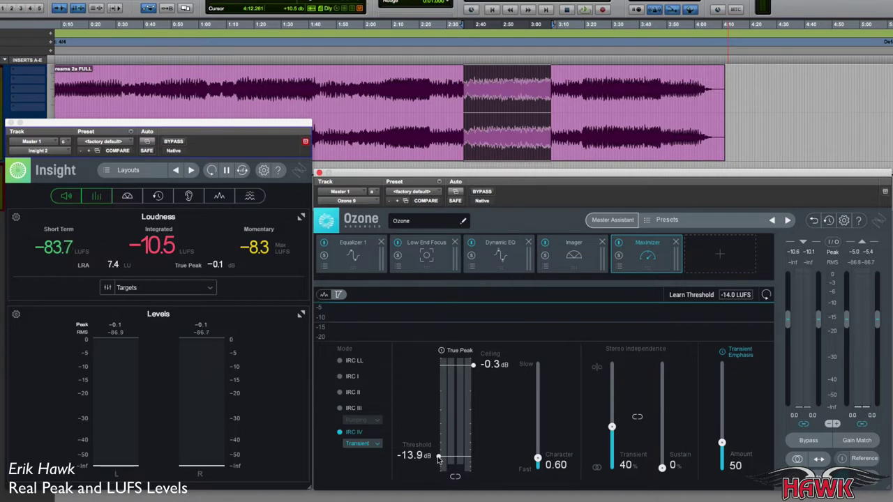
left_click_drag(438, 457, 447, 412)
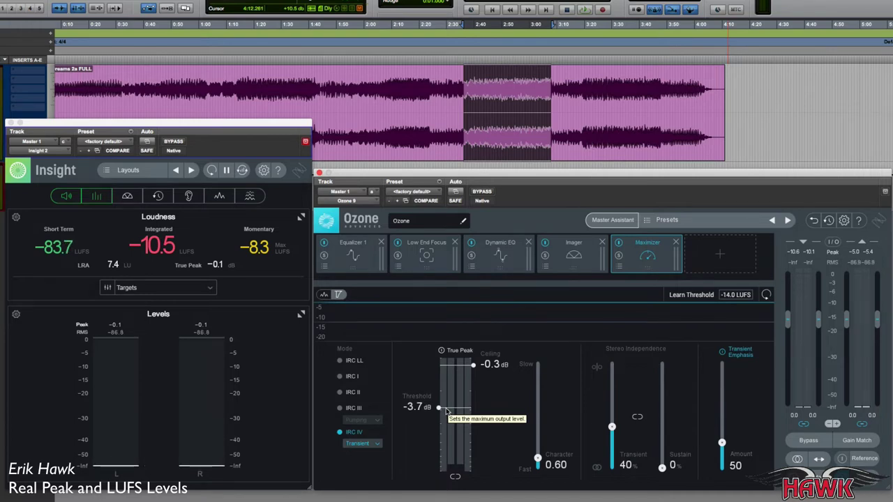
left_click_drag(447, 412, 493, 413)
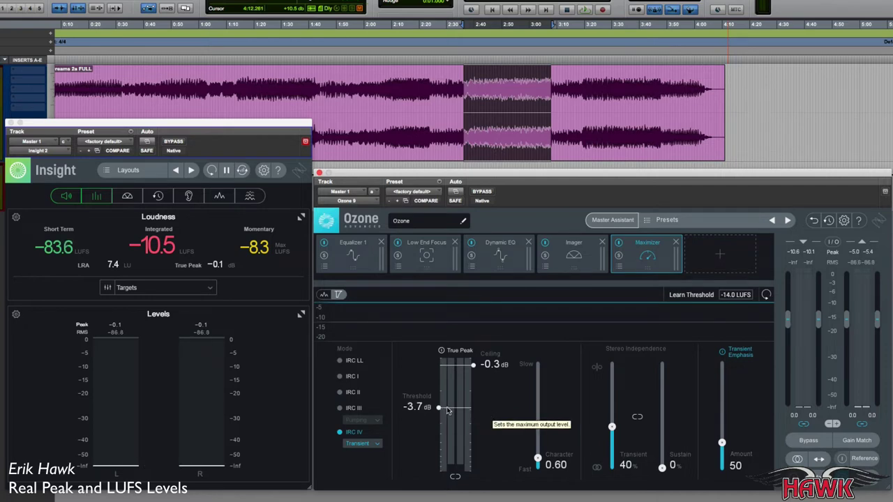
mouse_move(448, 411)
left_mouse_down()
mouse_move(442, 425)
mouse_move(444, 410)
left_mouse_up()
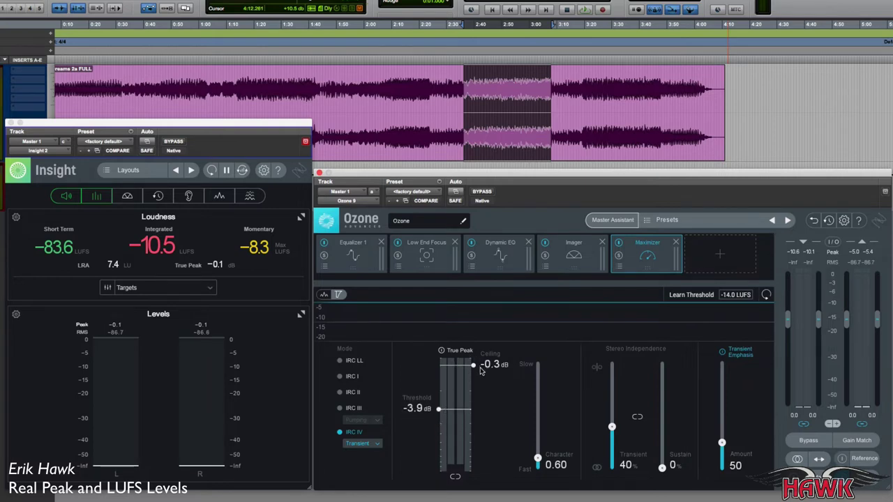
left_click_drag(442, 410, 438, 379)
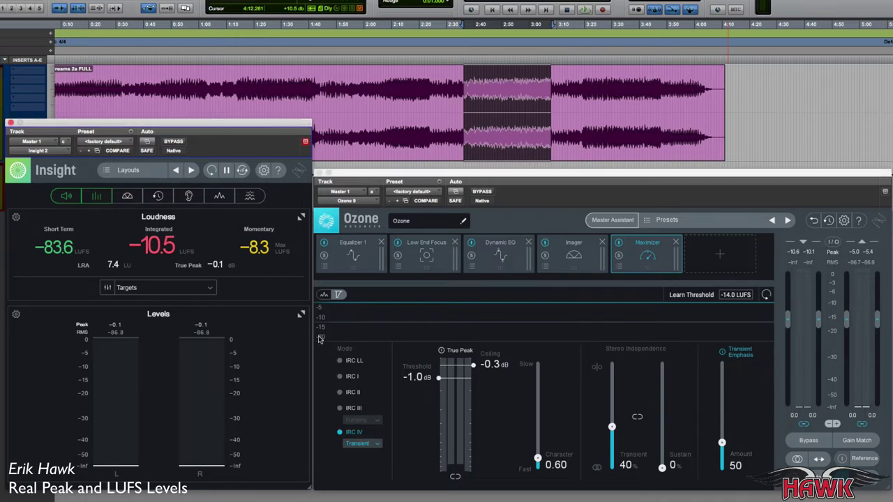
Lower the Maximizer threshold to -13.0 dB while playing the selected section, resetting Insight's readings before and after playback.
left_click(210, 170)
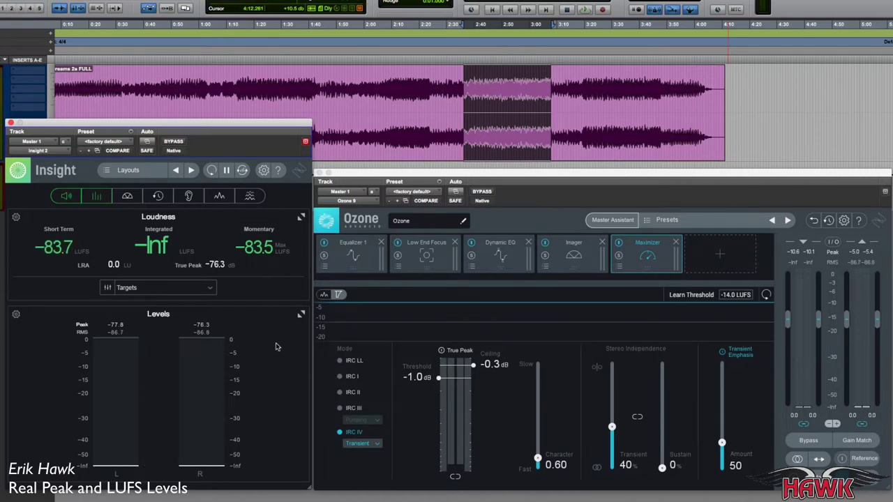
key("space")
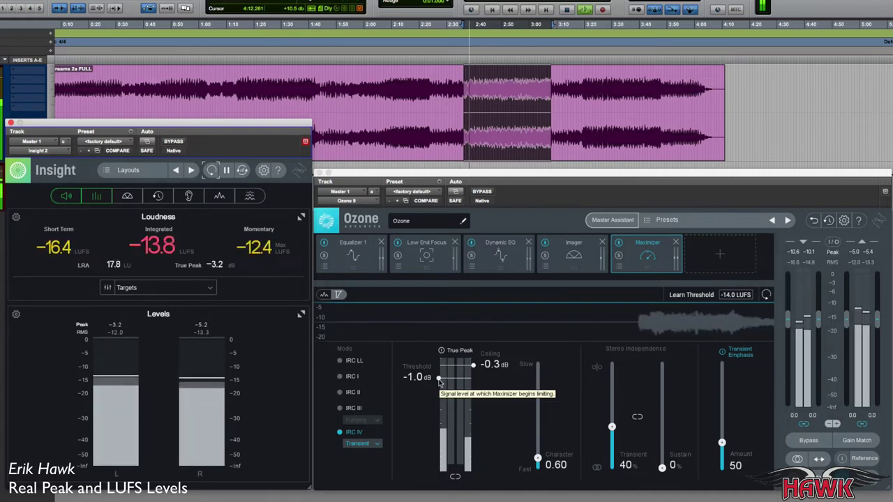
left_click_drag(439, 380, 431, 457)
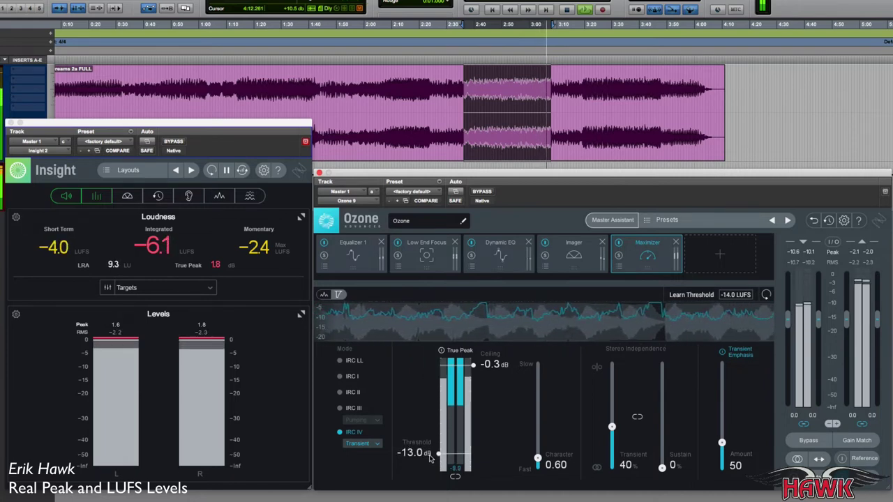
key("space")
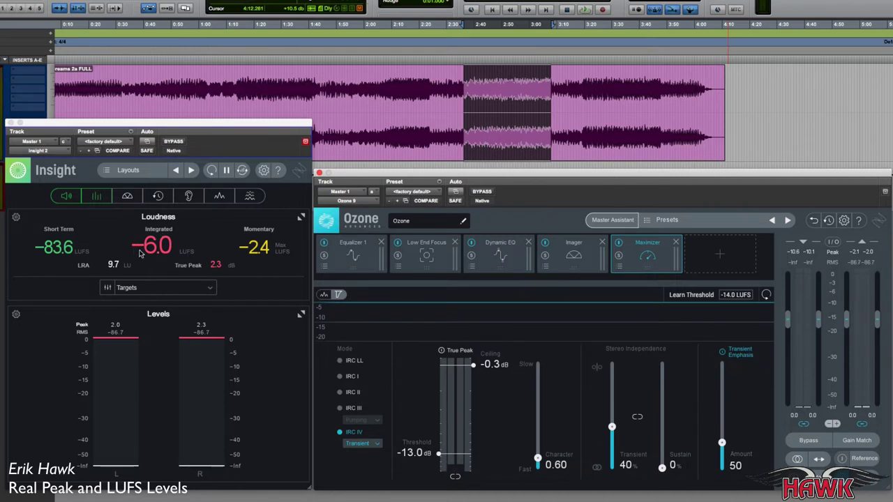
left_click(212, 174)
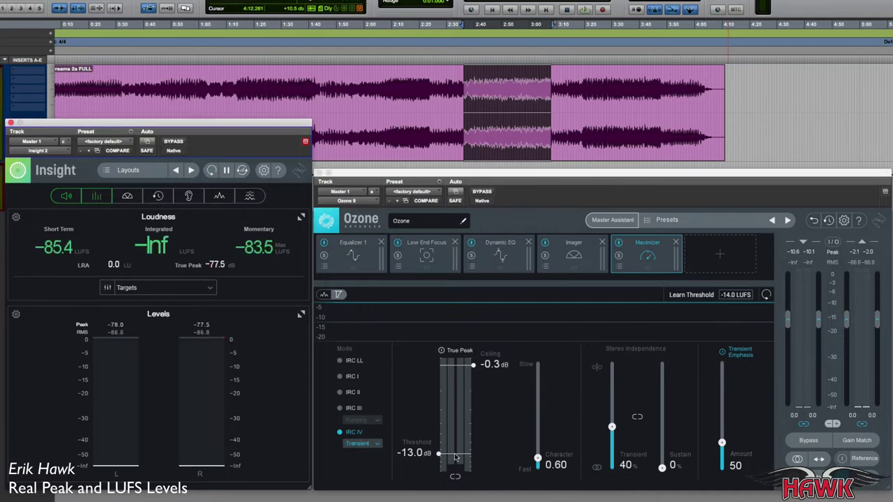
Play the selected section and raise the Ozone Maximizer threshold to -5.2 dB, stopping playback once Insight has measured the levels.
key("space")
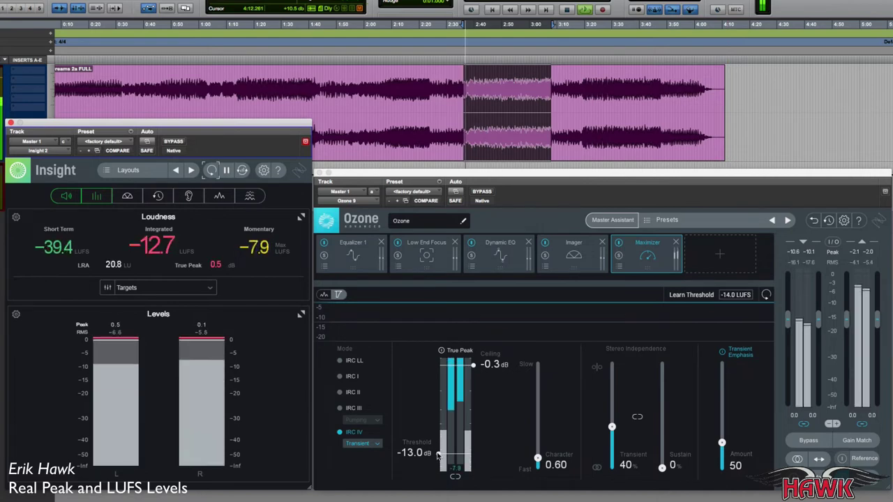
left_click(439, 455)
left_click_drag(438, 455, 437, 419)
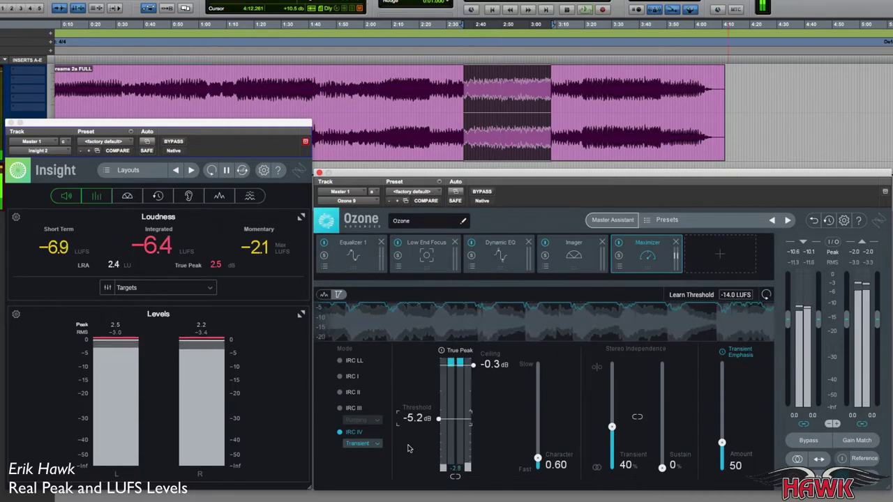
key("space")
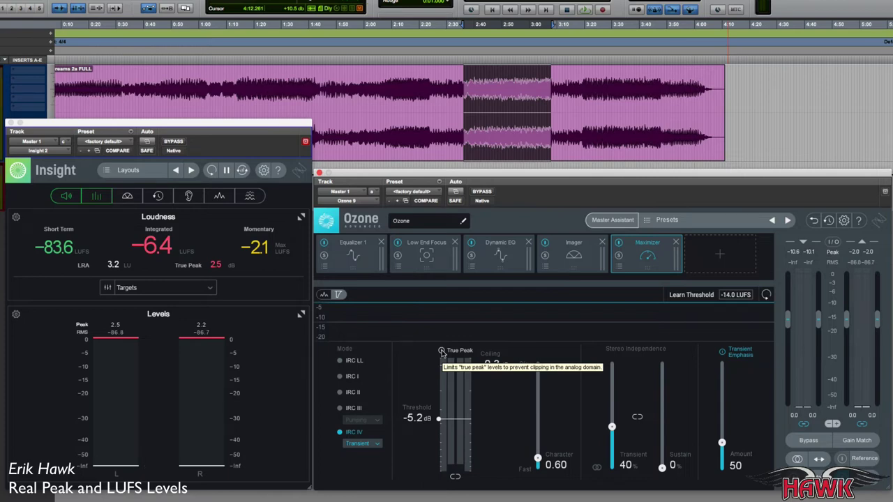
Compare the Maximizer's output with True Peak limiting on and off while the selected section plays.
left_click(441, 351)
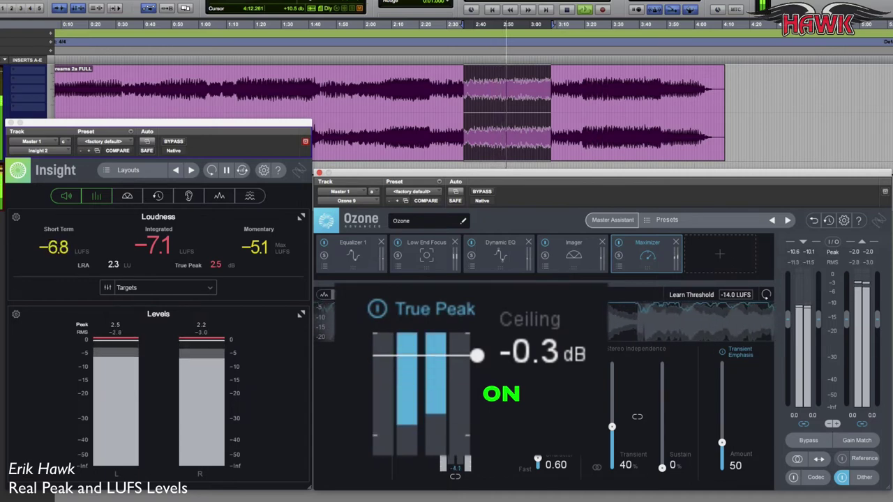
left_click(377, 308)
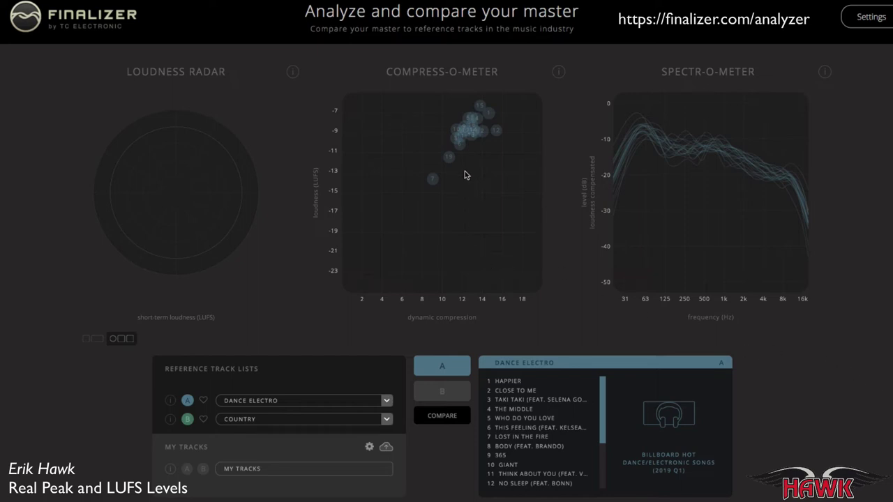
Switch to the Finalizer analyzer and inspect the loudness, true-peak and compression data for Dance Electro reference track 15, Crab Rave.
left_click(480, 107)
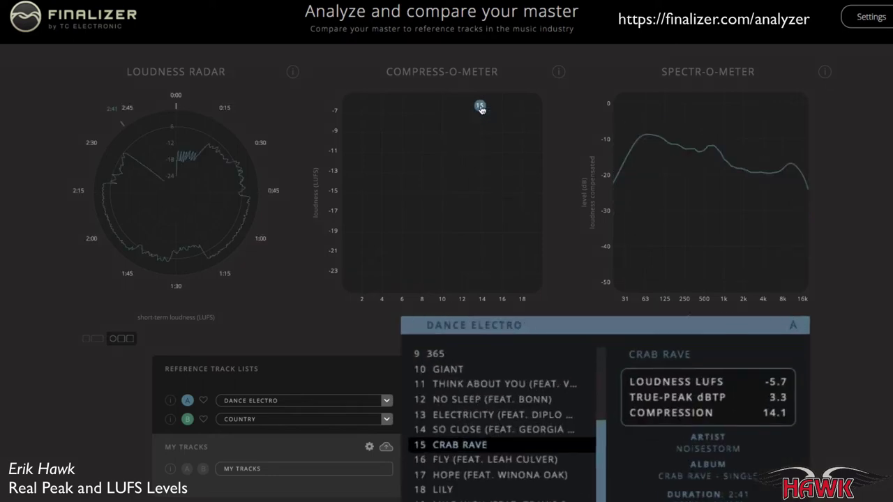